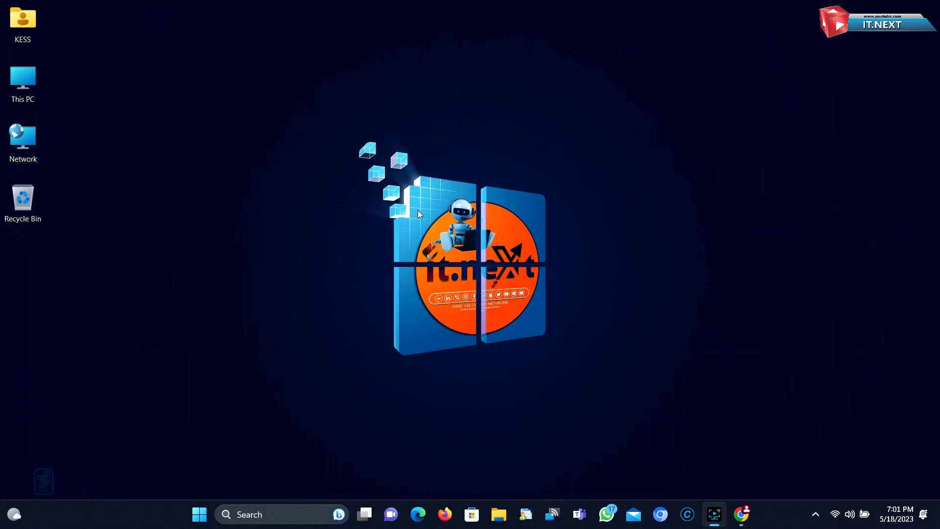
# Step: Open Chrome, search for "download windows 11 iso" and open Microsoft's Download Windows 11 page
pyautogui.click(742, 514)
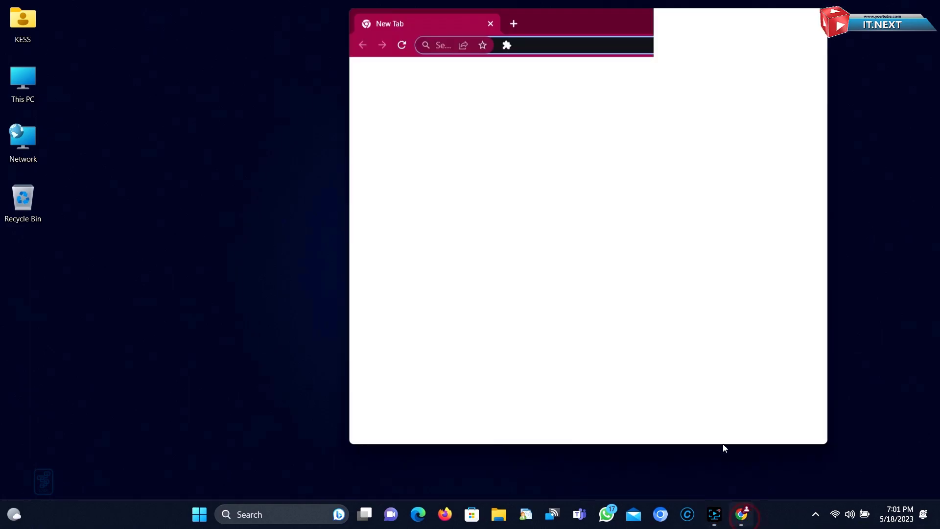
pyautogui.click(786, 15)
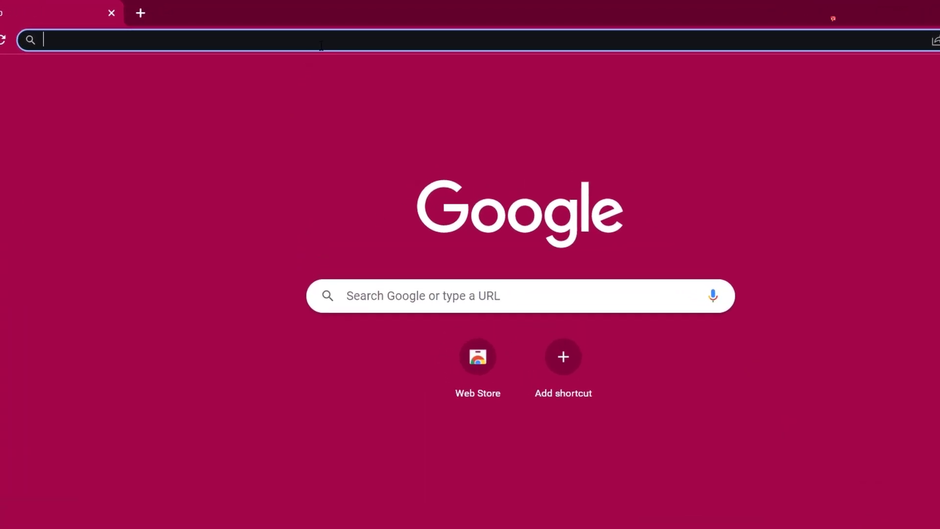
pyautogui.click(318, 39)
pyautogui.write('dow')
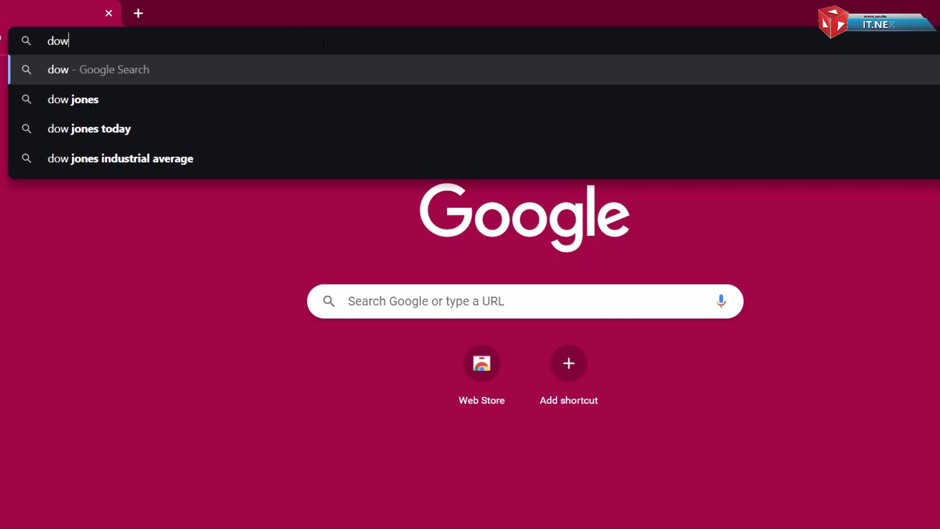
pyautogui.write('nload windows 11 iso')
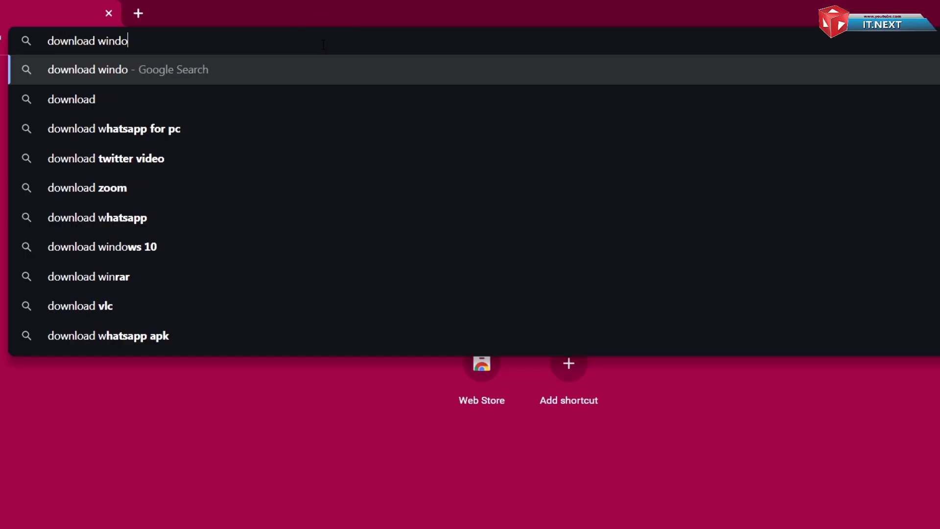
pyautogui.press('Return')
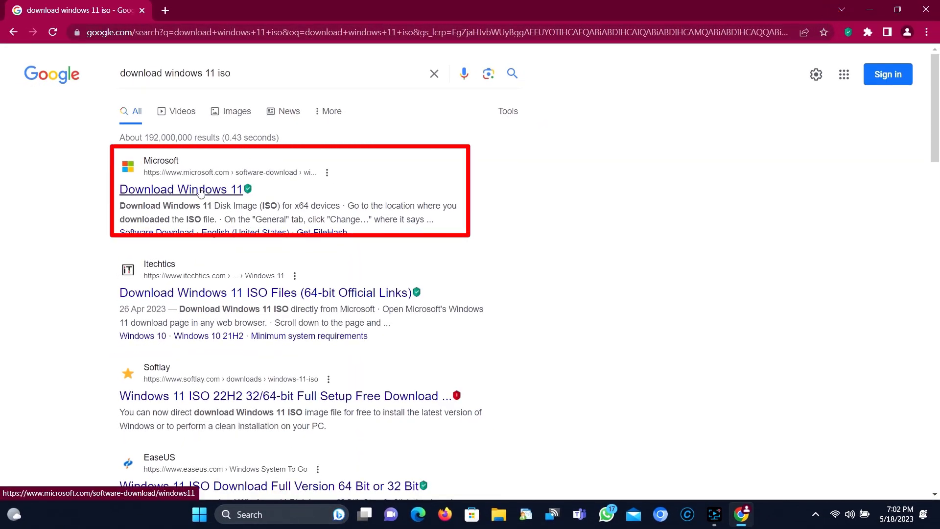
pyautogui.click(200, 190)
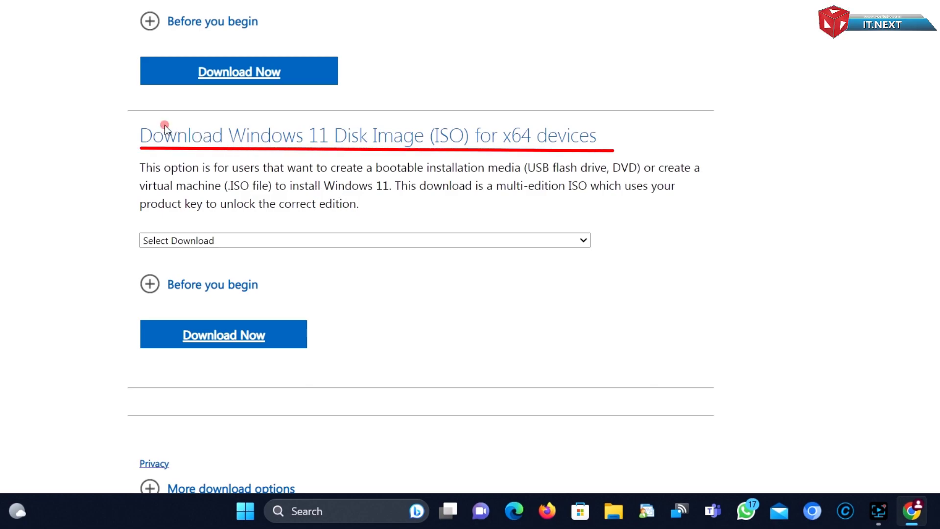
# Step: Under the Windows 11 Disk Image section, choose Windows 11 (multi-edition ISO for x64 devices) and submit the selection
pyautogui.moveTo(625, 100); pyautogui.dragTo(600, 138)
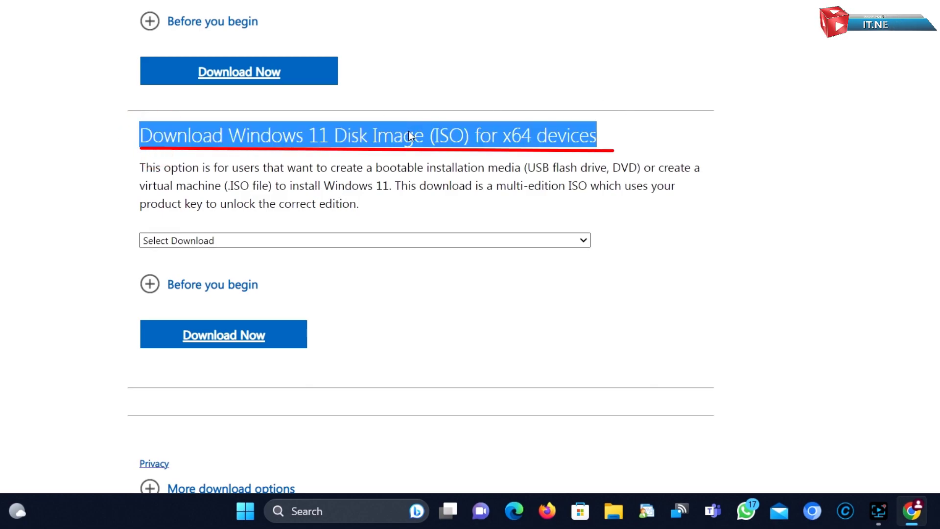
pyautogui.click(389, 243)
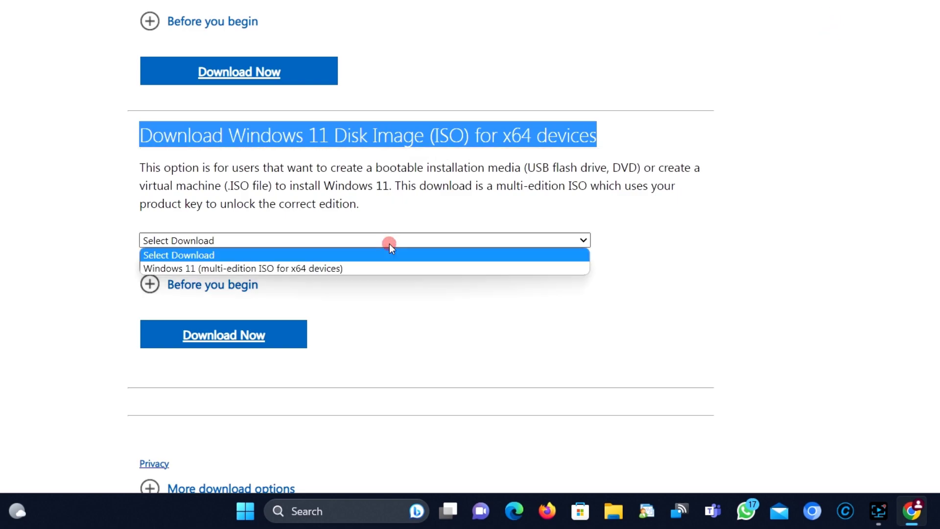
pyautogui.click(315, 269)
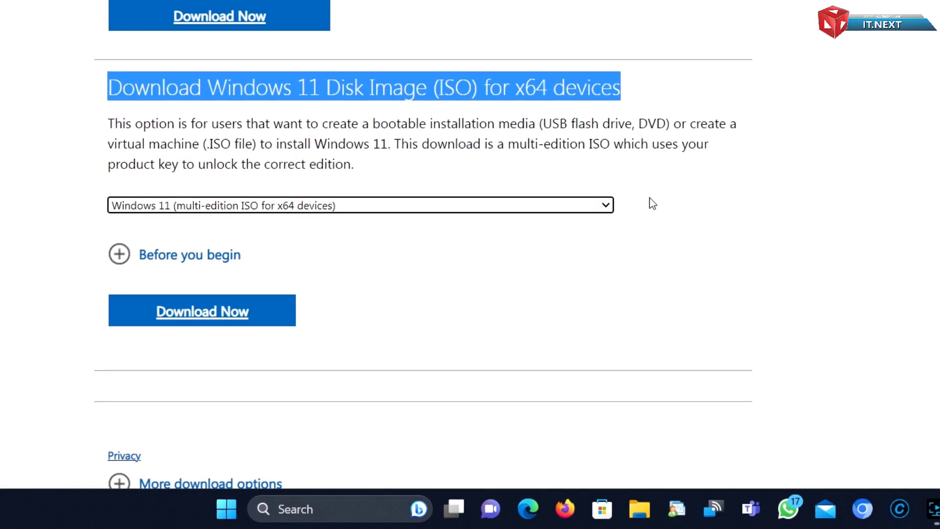
pyautogui.click(213, 321)
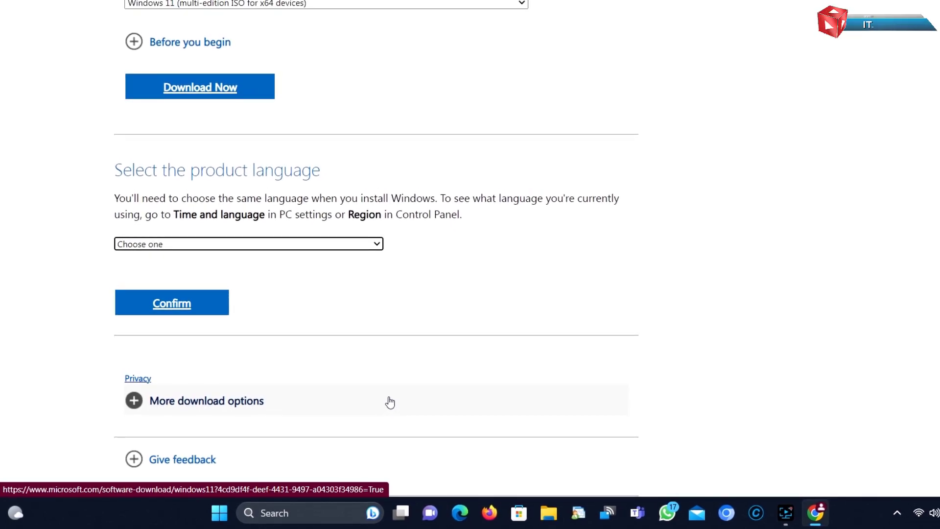
# Step: Set the product language to English International and start the 64-bit ISO download
pyautogui.click(245, 244)
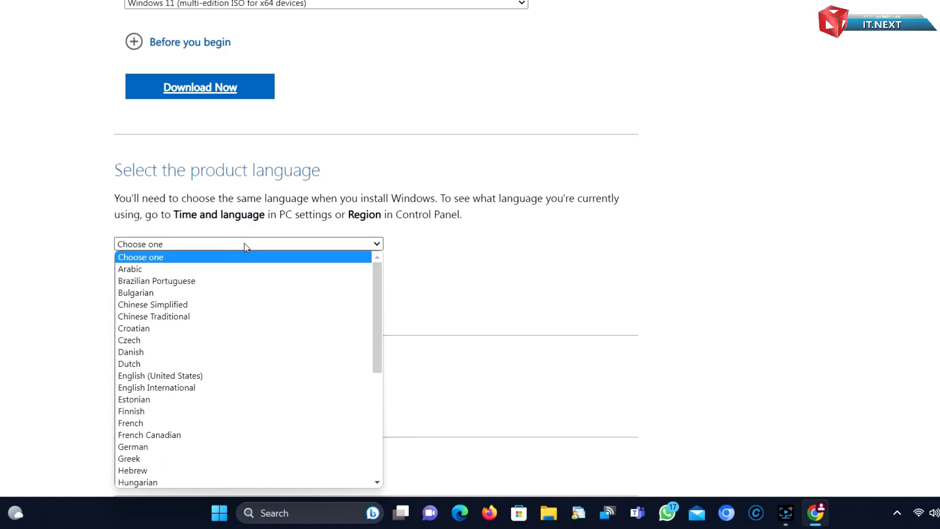
pyautogui.scroll(-5, 289, 284)
pyautogui.scroll(3, 245, 323)
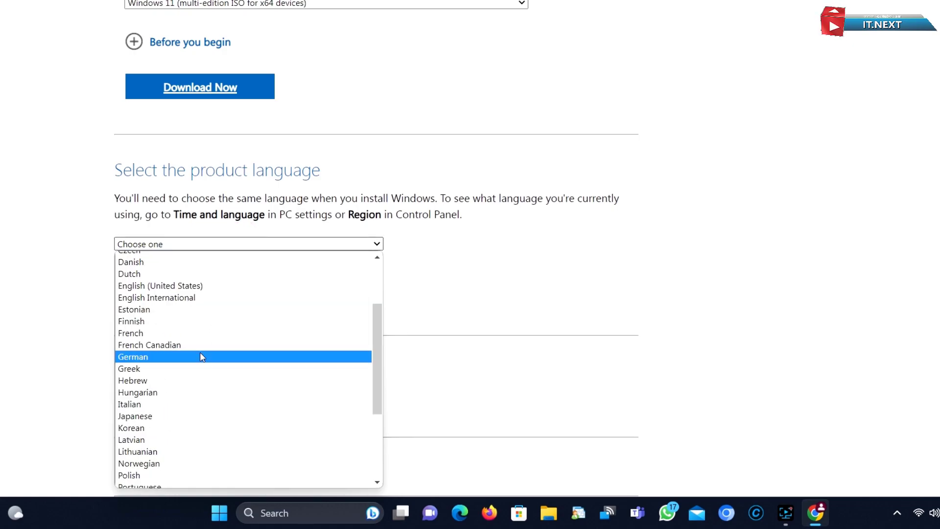
pyautogui.click(181, 298)
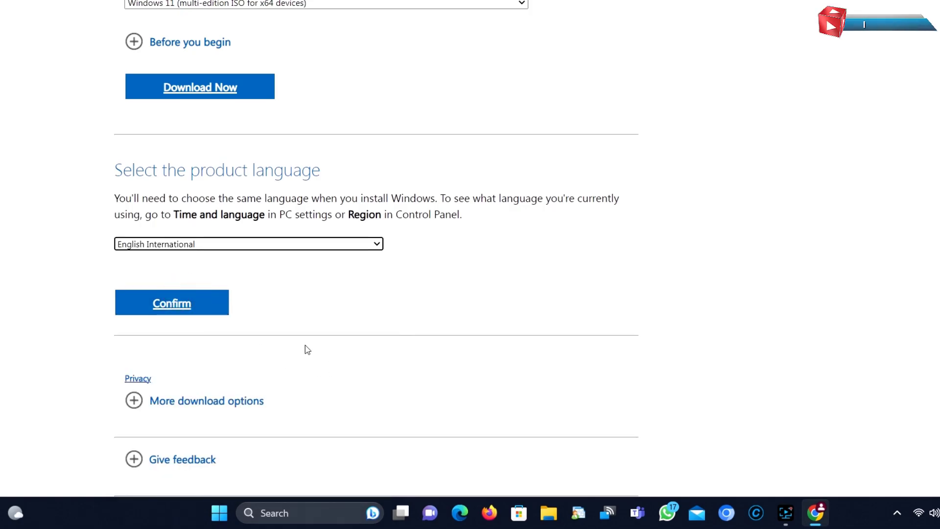
pyautogui.click(181, 304)
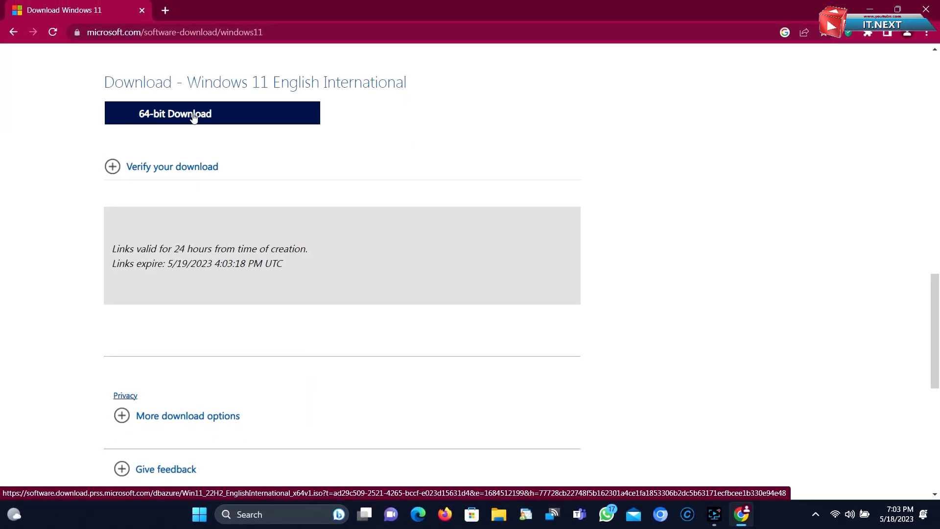
pyautogui.click(260, 120)
pyautogui.click(868, 34)
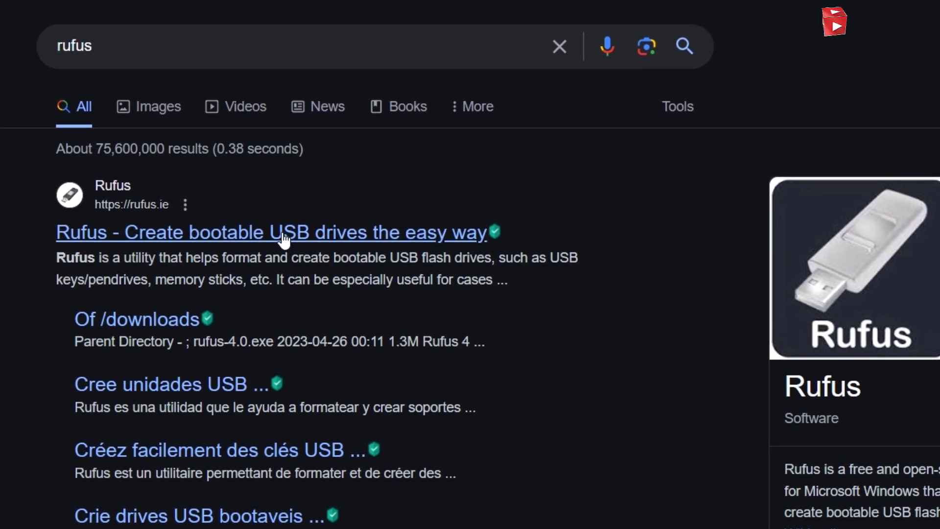
# Step: Open the official Rufus website from the search results and download rufus-4.0.exe from the latest releases
pyautogui.click(358, 240)
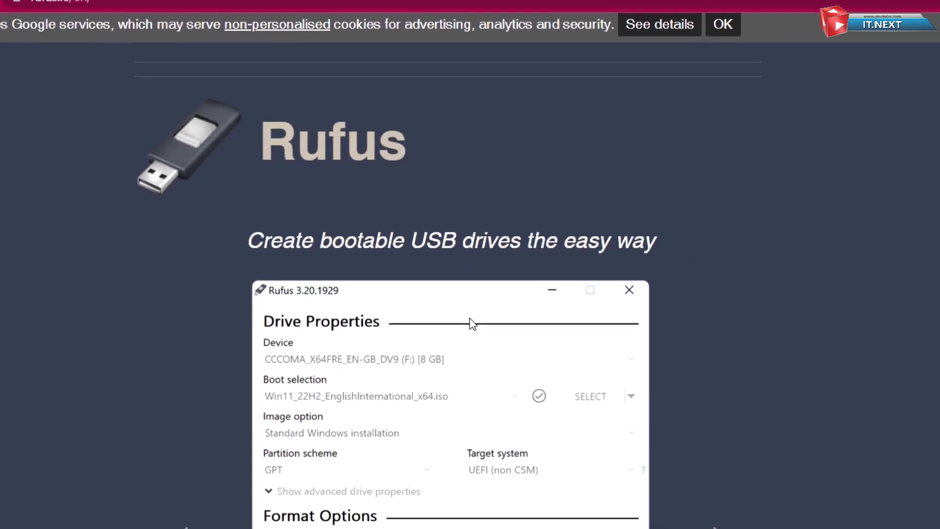
pyautogui.scroll(-2, 401, 266)
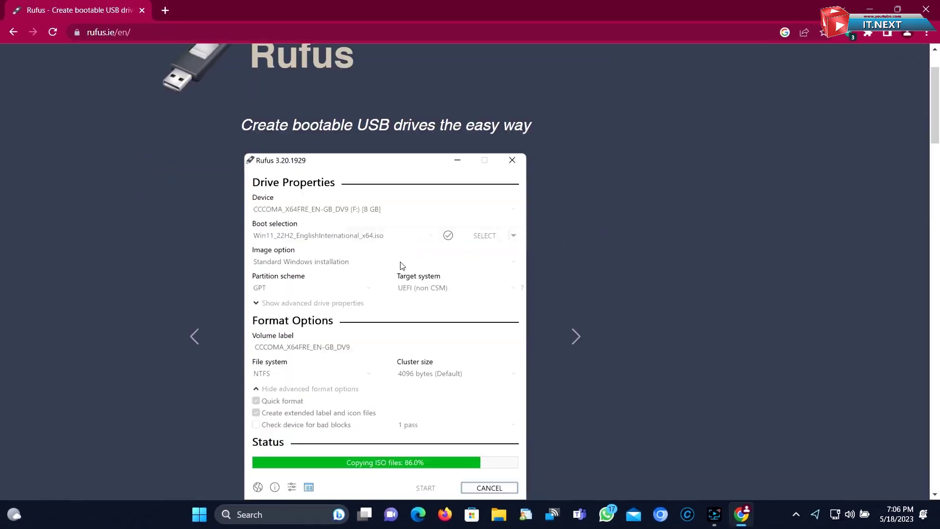
pyautogui.scroll(-10, 401, 266)
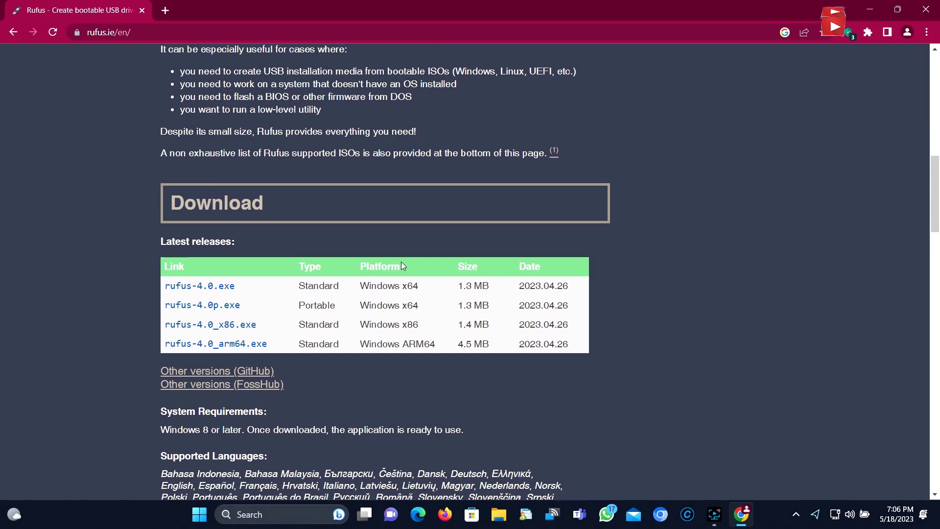
pyautogui.click(207, 292)
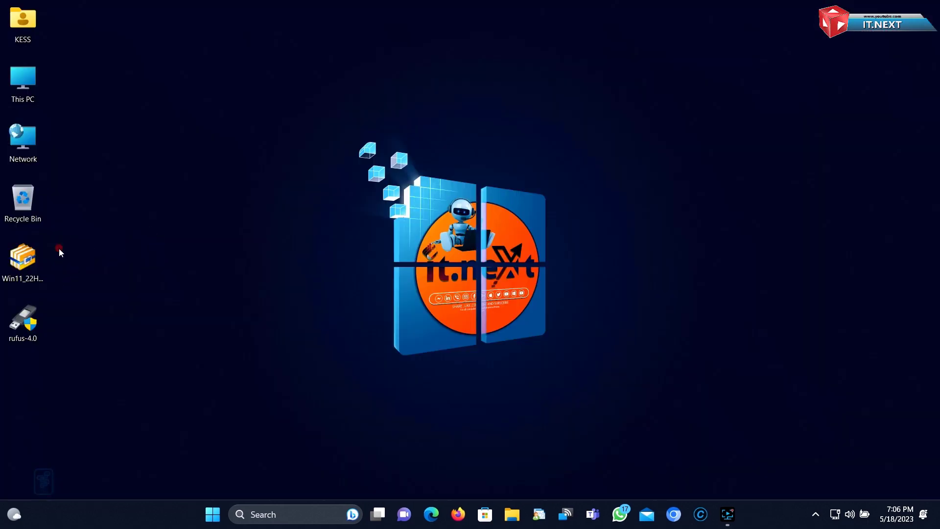
# Step: Select the Windows 11 ISO and rufus-4.0 files on the desktop, and open This PC to check the drives
pyautogui.moveTo(59, 249); pyautogui.dragTo(8, 354)
pyautogui.moveTo(26, 273); pyautogui.dragTo(117, 275)
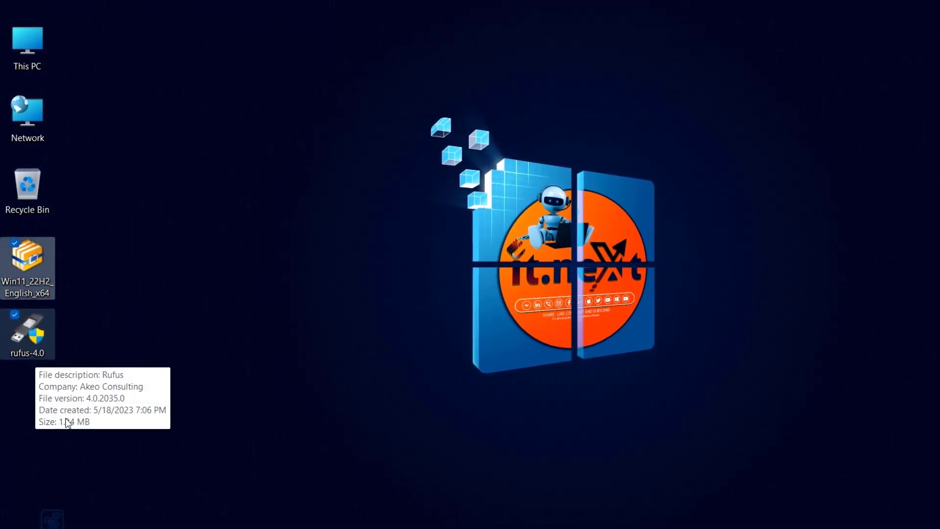
pyautogui.click(22, 42)
pyautogui.press('Return')
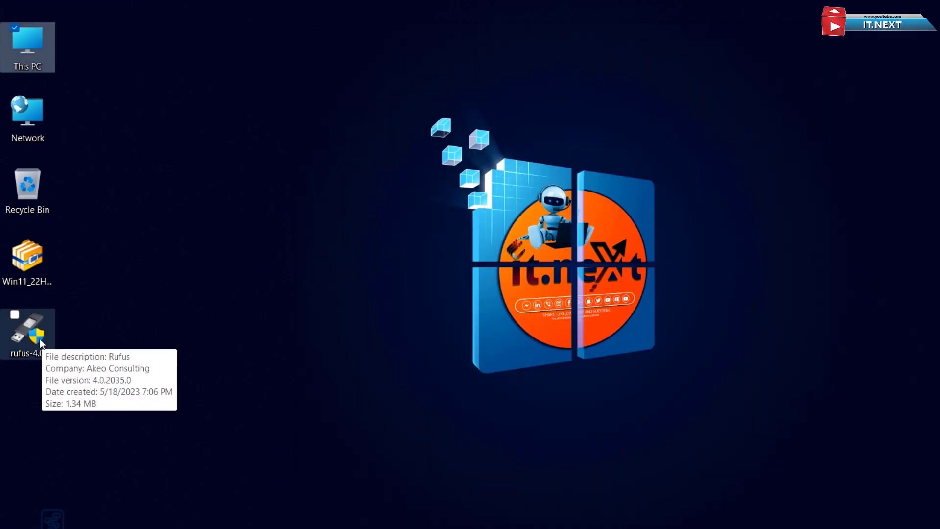
# Step: Launch rufus-4.0 from the desktop and load Win11_22H2_English_x64.iso as the boot selection
pyautogui.doubleClick(40, 339)
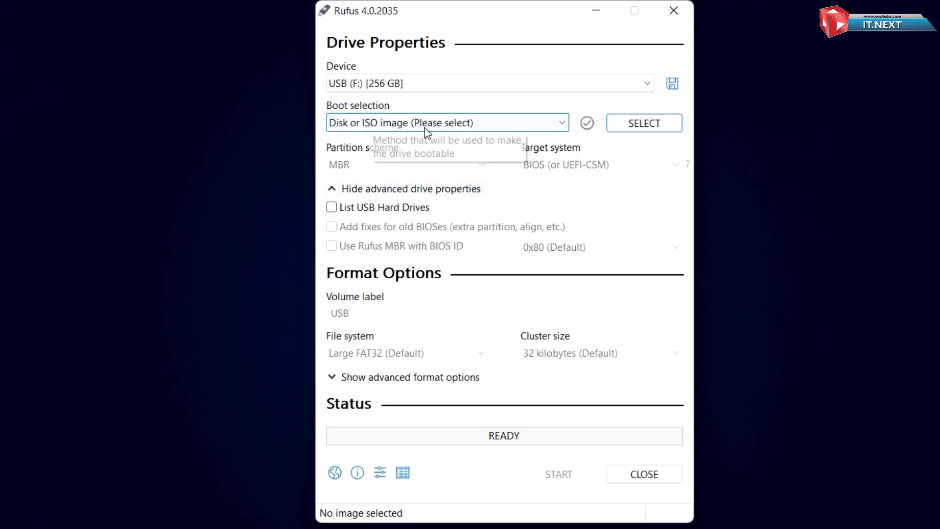
pyautogui.click(540, 127)
pyautogui.click(540, 125)
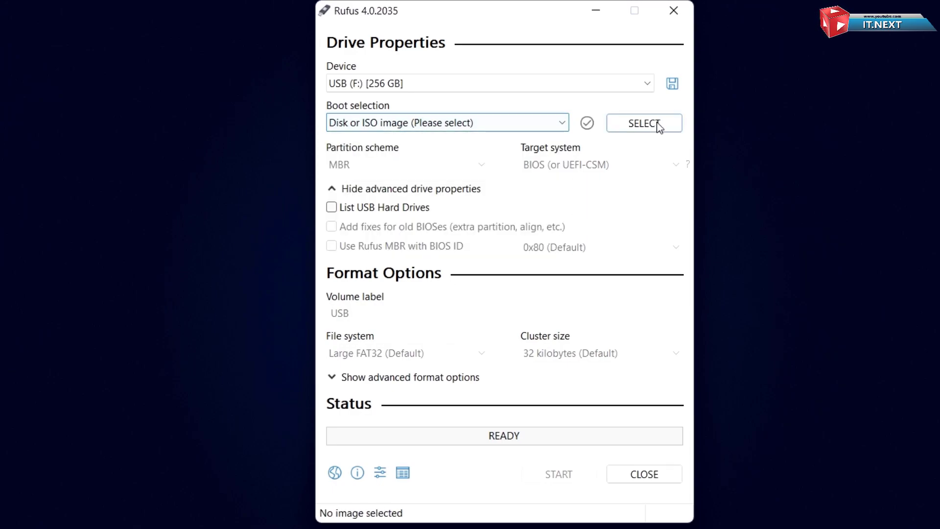
pyautogui.click(650, 128)
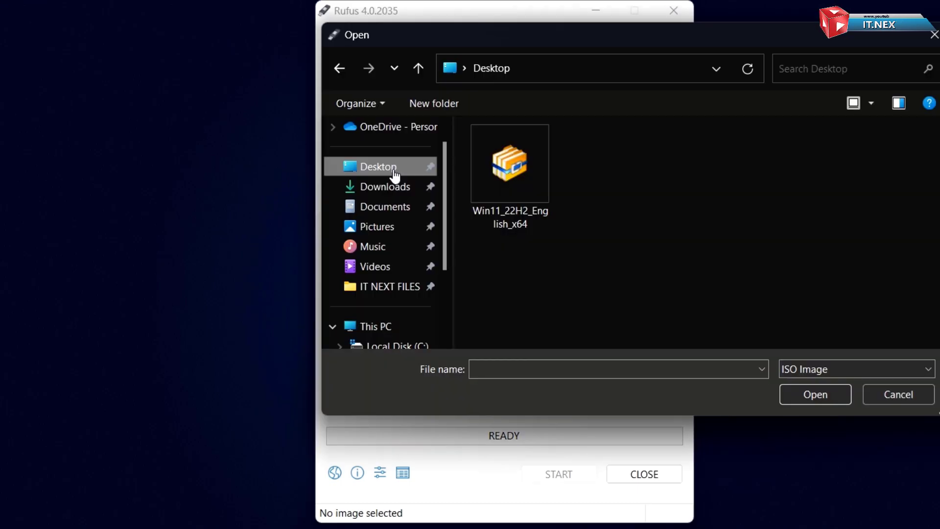
pyautogui.doubleClick(498, 183)
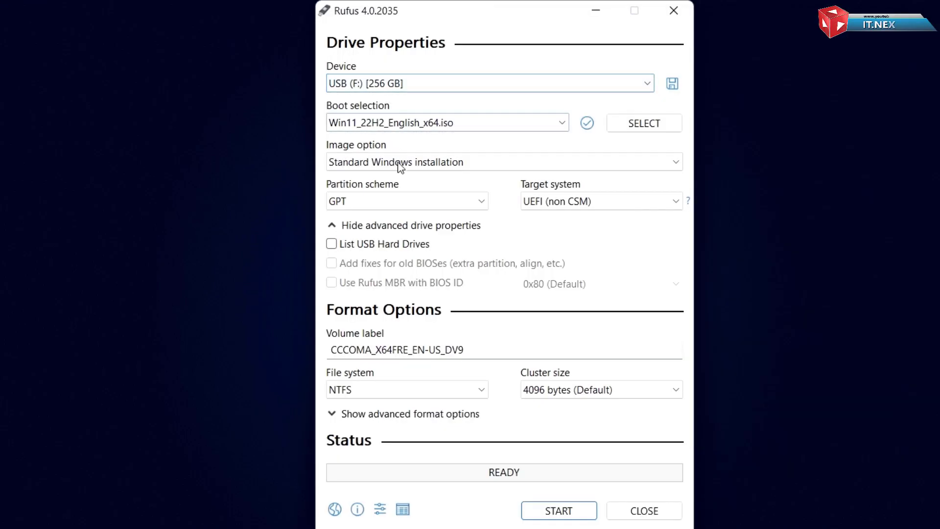
# Step: Keep the image option at Standard Windows installation and choose GPT as the partition scheme
pyautogui.click(406, 162)
pyautogui.click(407, 162)
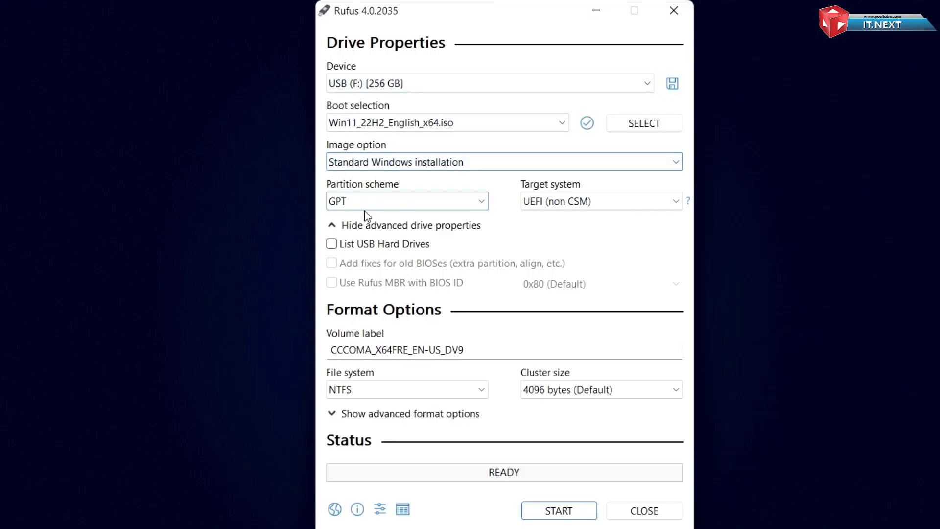
pyautogui.click(389, 202)
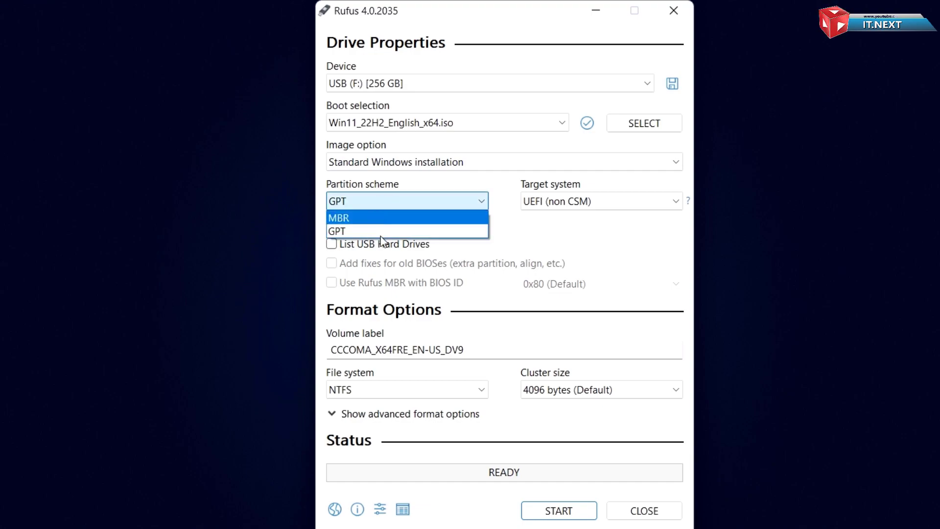
pyautogui.click(380, 236)
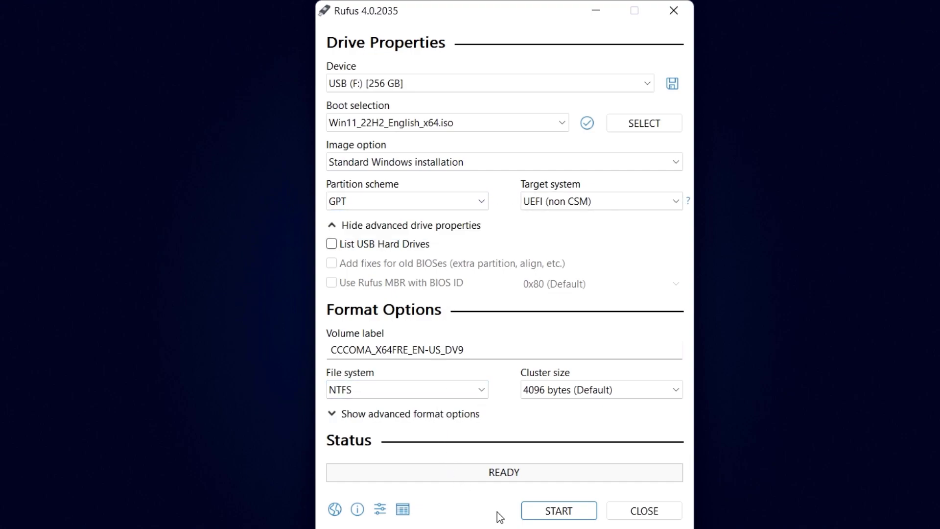
# Step: Start creating the bootable drive and accept erasing all data on USB (F:)
pyautogui.click(560, 512)
pyautogui.press('Return')
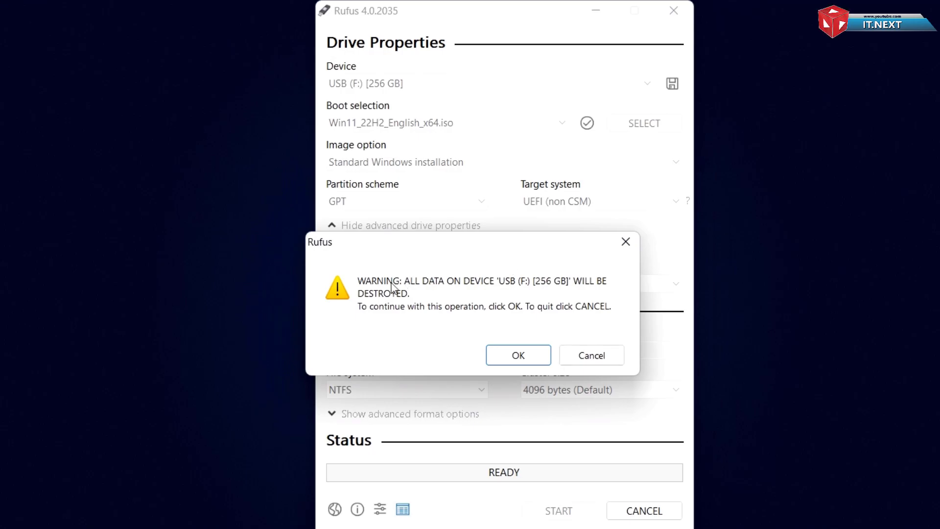
pyautogui.click(519, 357)
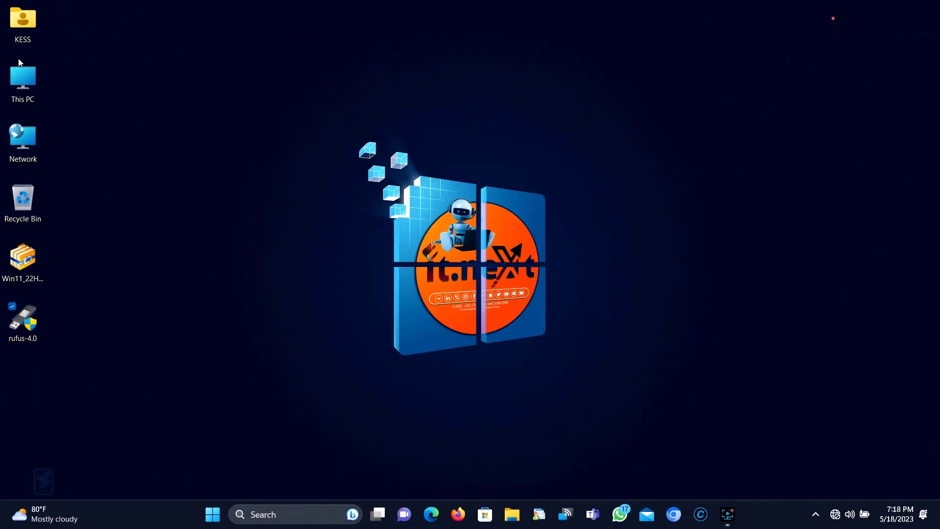
# Step: Open the CCCOMA_X64FRE_EN-US_DV9 (F:) drive from This PC to examine the installation files on it
pyautogui.click(20, 66)
pyautogui.press('Return')
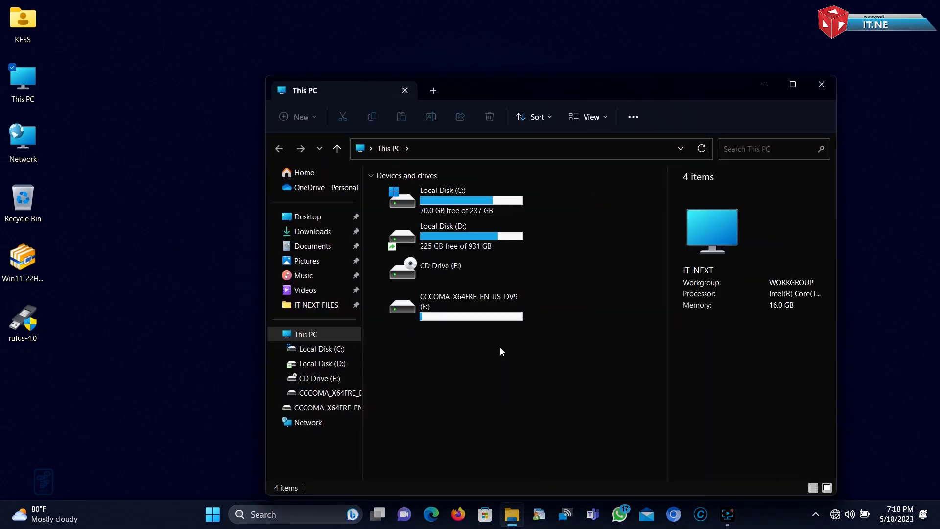
pyautogui.doubleClick(488, 315)
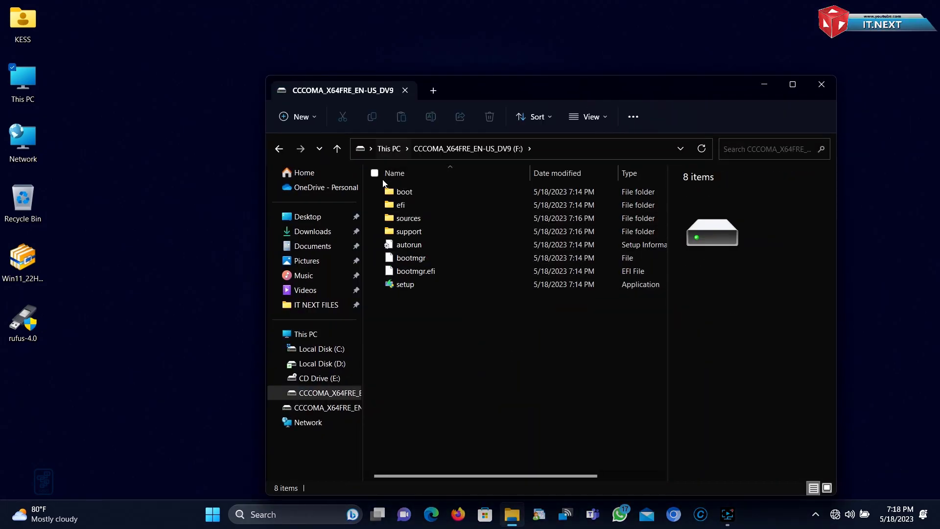